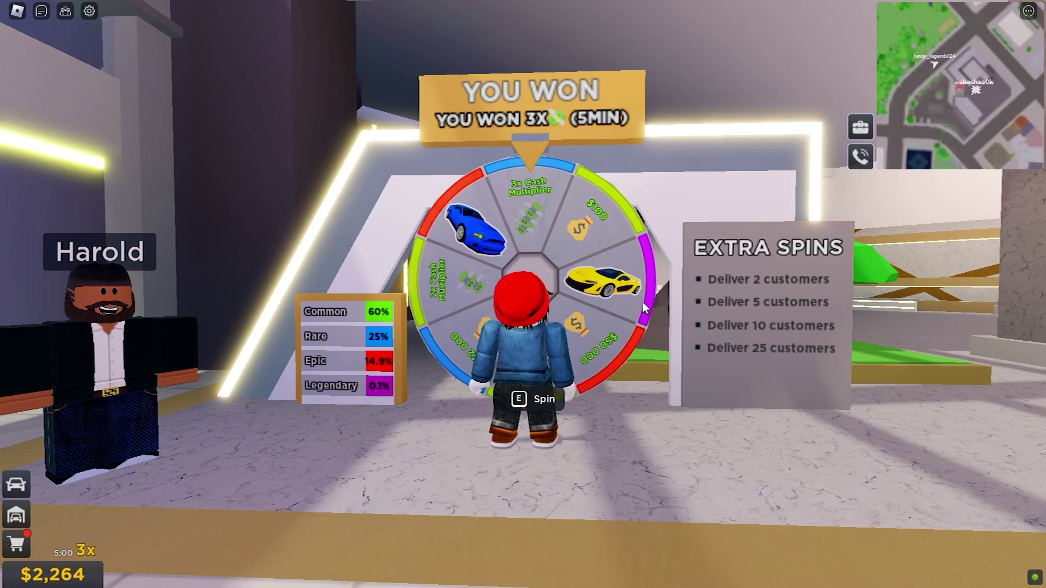
# Walk the avatar away from the prize wheel toward the showroom entrance and back.
pyautogui.press('s')
pyautogui.press('w')
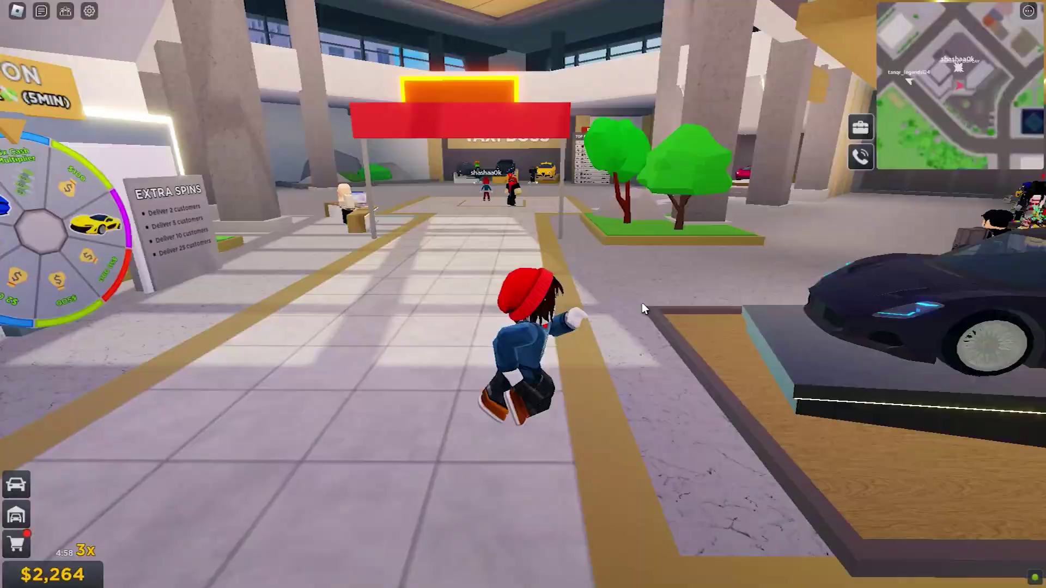
pyautogui.press('w')
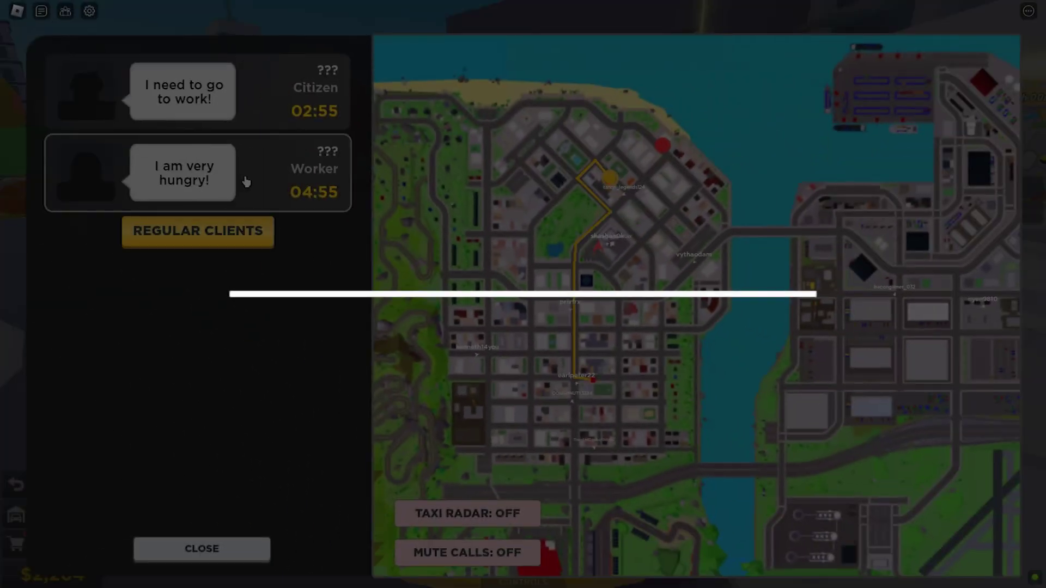
# View the Regular Clients list, then return to the current client requests.
pyautogui.click(198, 231)
pyautogui.click(201, 547)
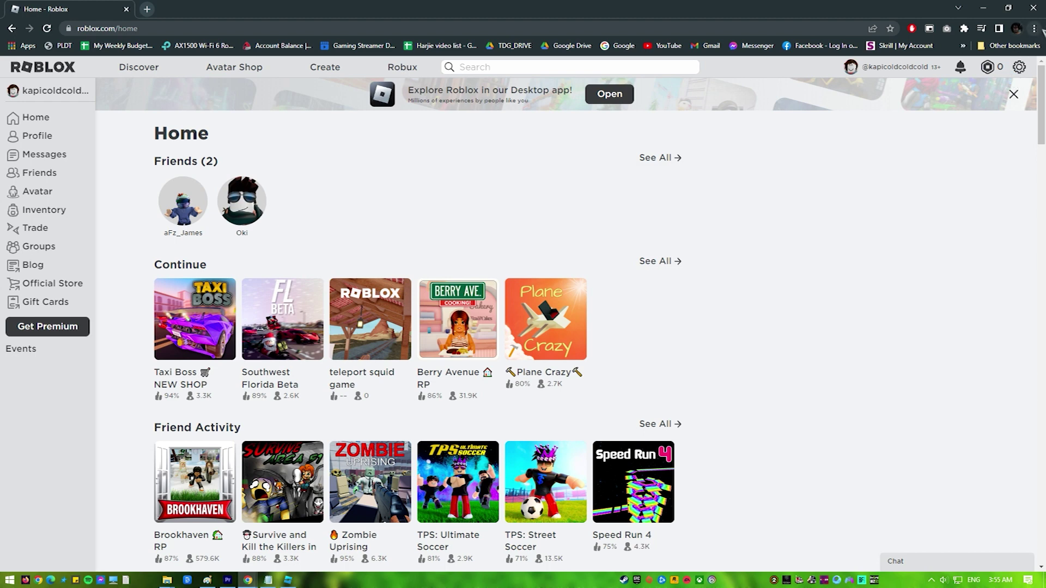
# Bring up Chrome's main menu and its Help submenu.
pyautogui.click(1034, 28)
pyautogui.moveTo(950, 224)
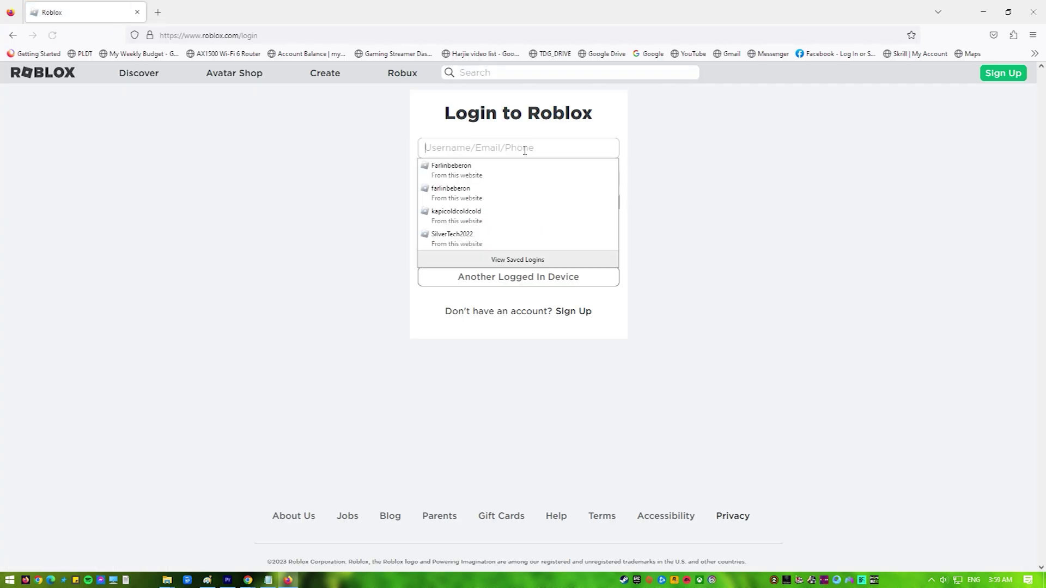
# Sign in to Roblox in Firefox with the saved account login.
pyautogui.click(496, 218)
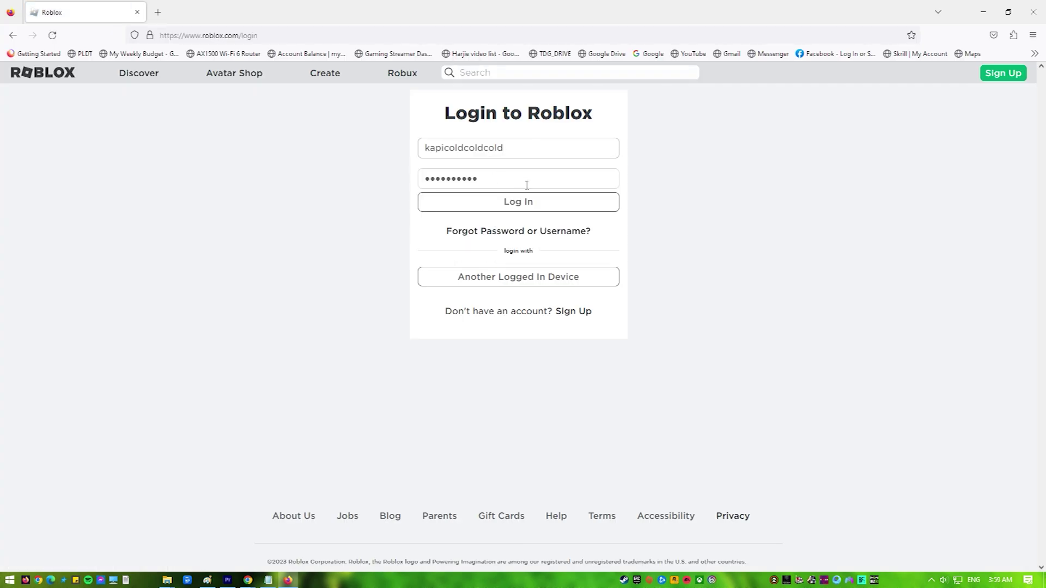
pyautogui.click(542, 202)
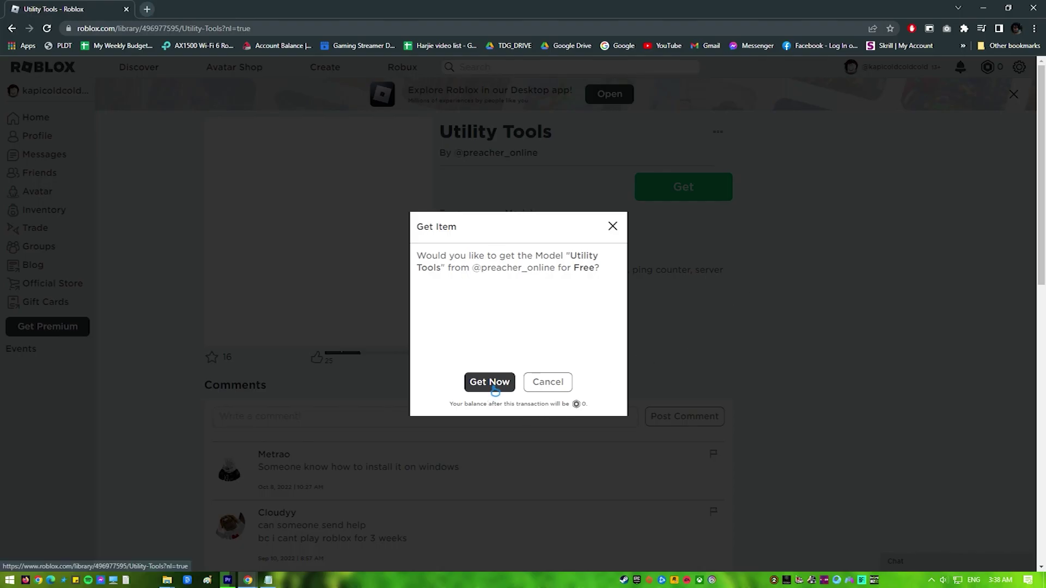
# Get the free Utility Tools model and let the browser launch it in Roblox Studio.
pyautogui.click(493, 385)
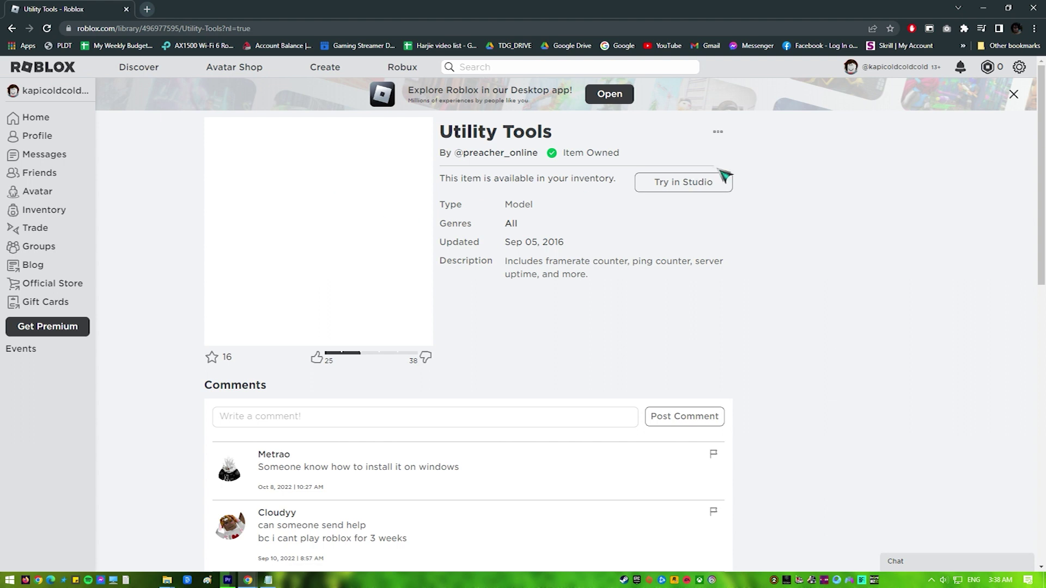
pyautogui.click(666, 185)
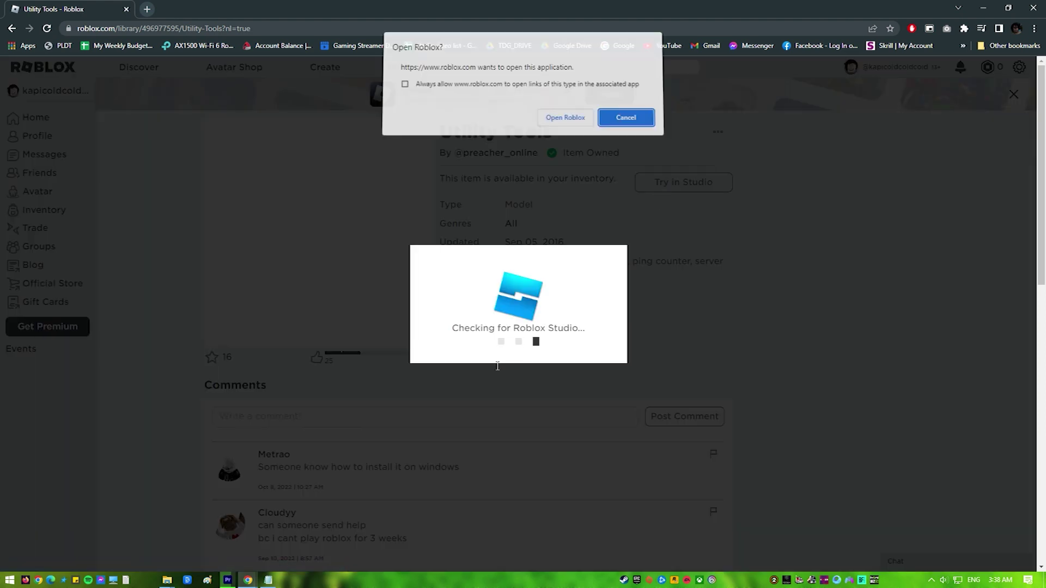
pyautogui.click(565, 122)
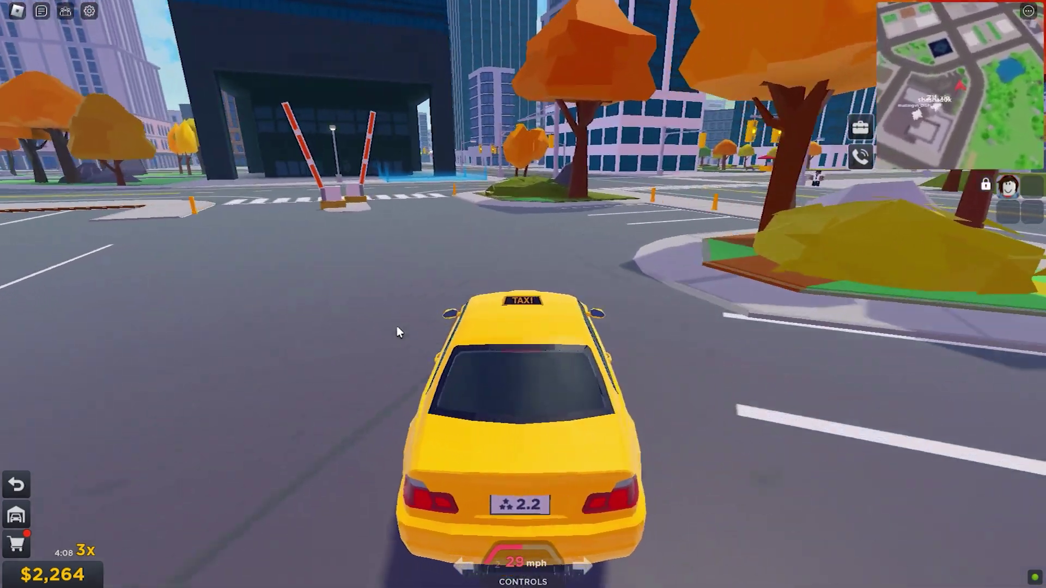
# Drive the taxi right at the intersection and down the avenue, easing near the curb.
pyautogui.press('d')
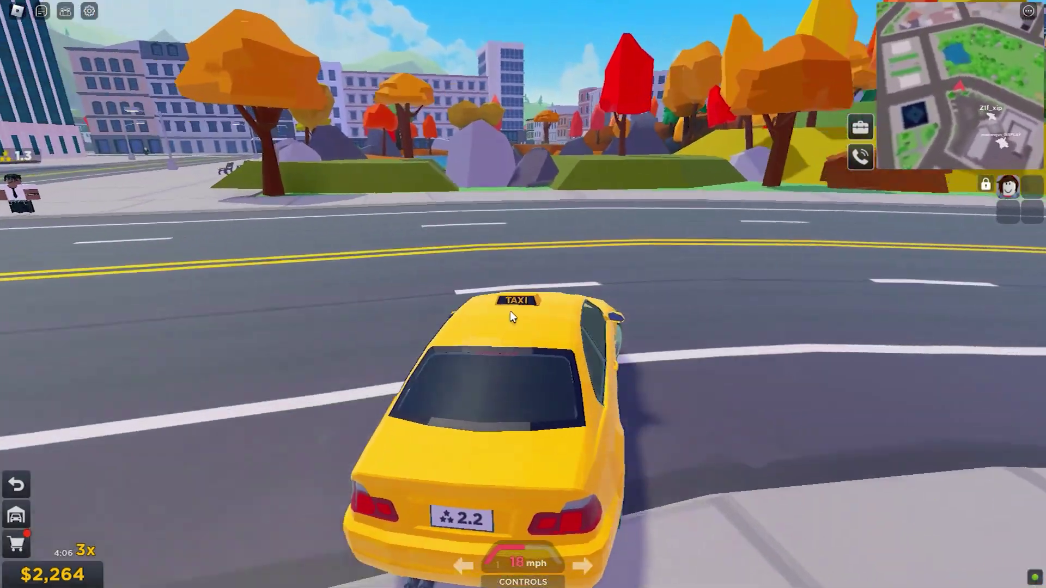
pyautogui.press('w')
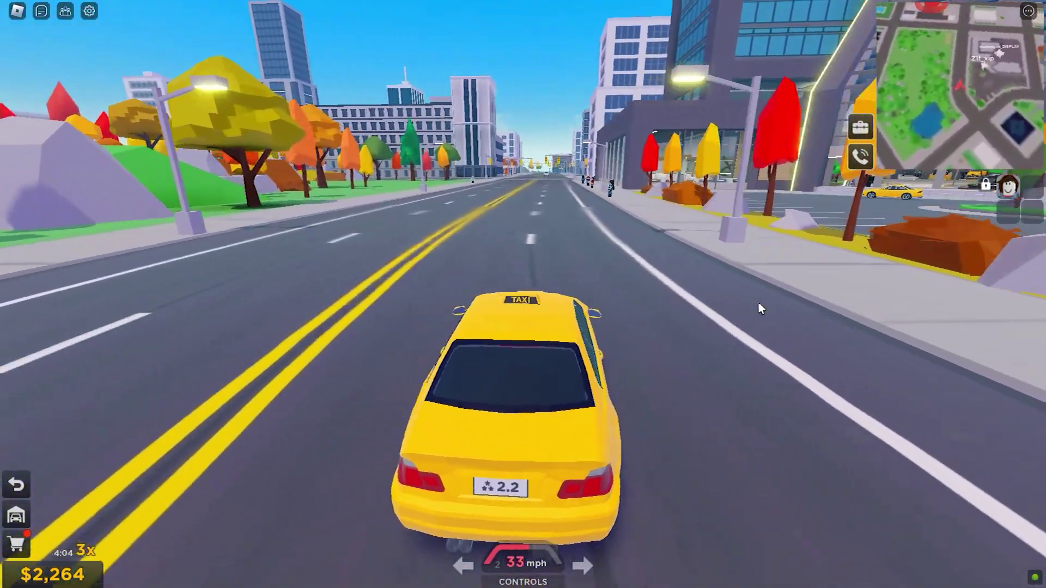
pyautogui.press('s')
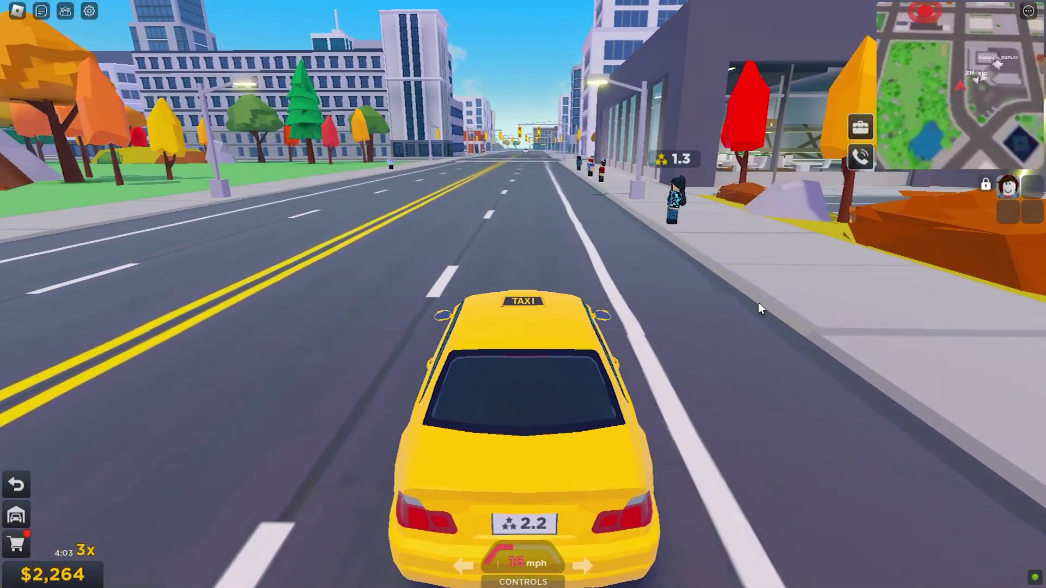
pyautogui.press('w')
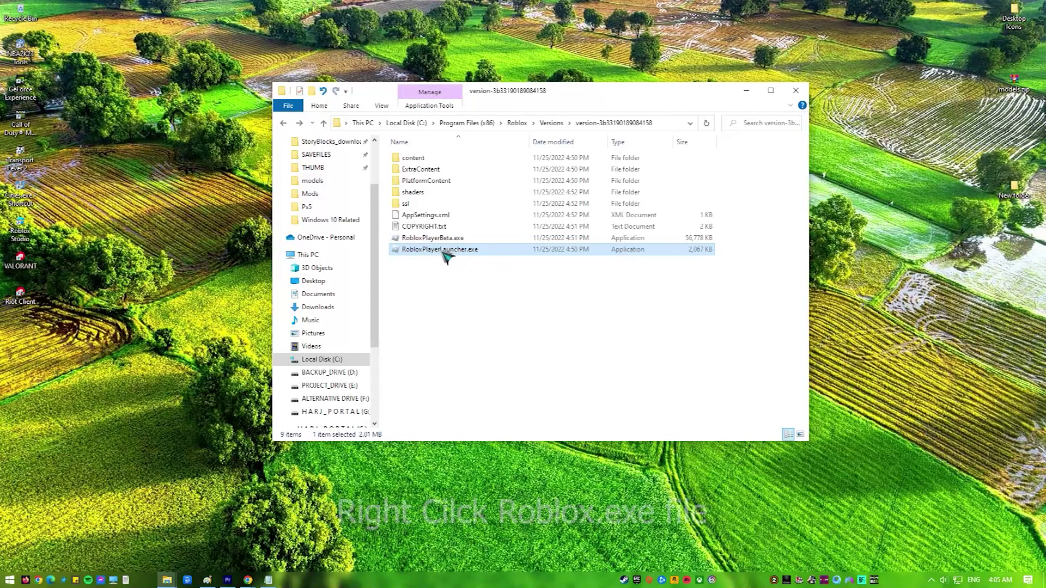
# Turn on Windows 7 compatibility mode in RobloxPlayerLauncher.exe's Properties.
pyautogui.rightClick(442, 252)
pyautogui.click(473, 513)
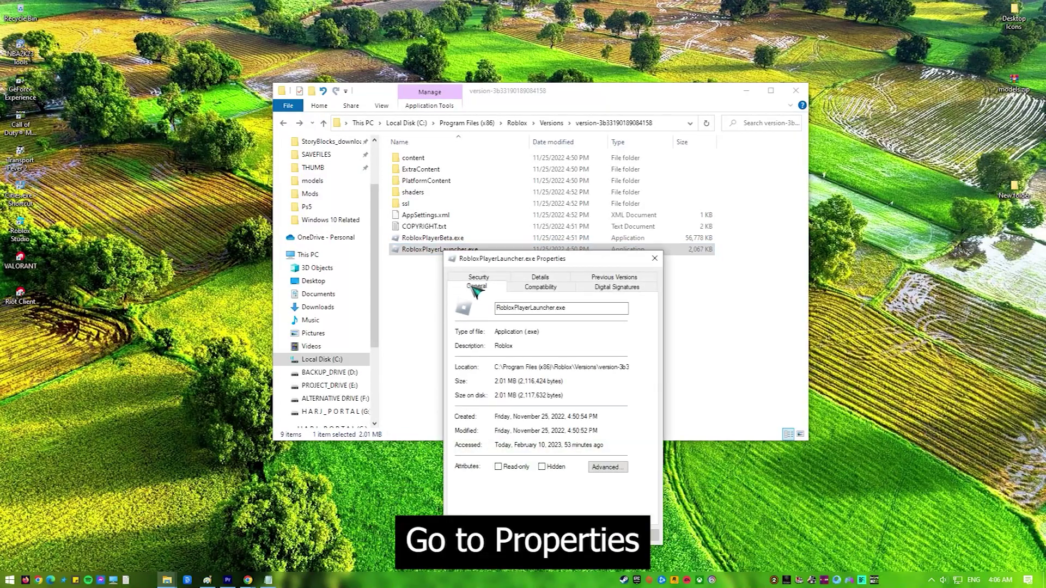
pyautogui.click(552, 287)
pyautogui.moveTo(567, 262); pyautogui.dragTo(501, 171)
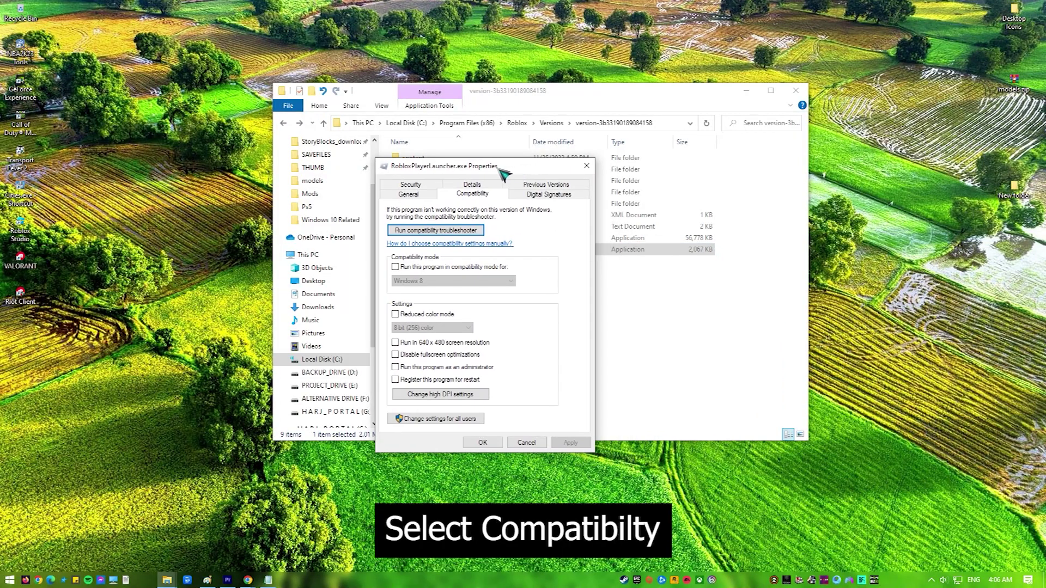
pyautogui.click(395, 267)
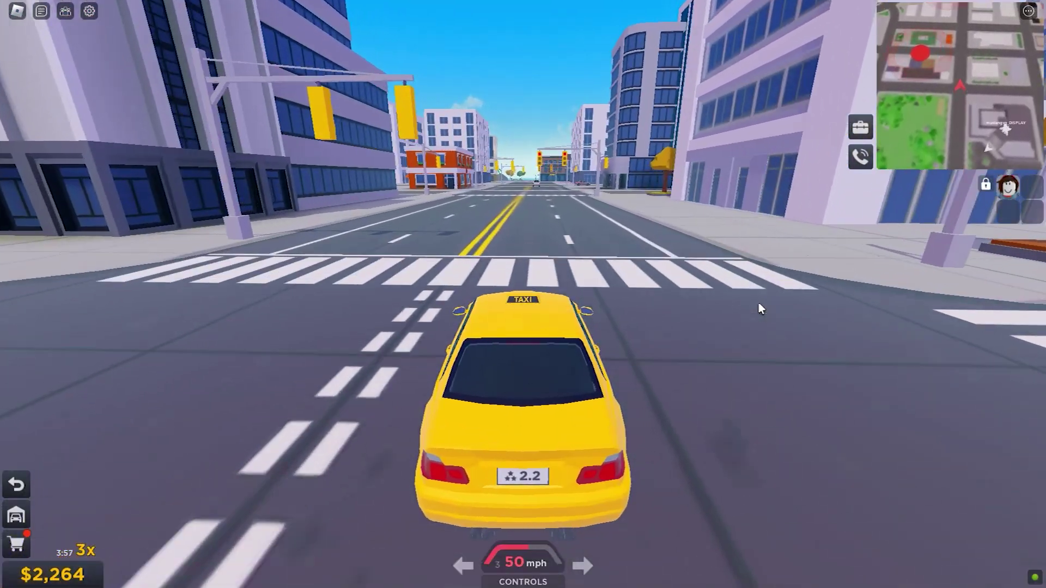
# Steer the taxi left and pull up on the sidewalk beside the waiting passenger, then open Run.
pyautogui.press('a')
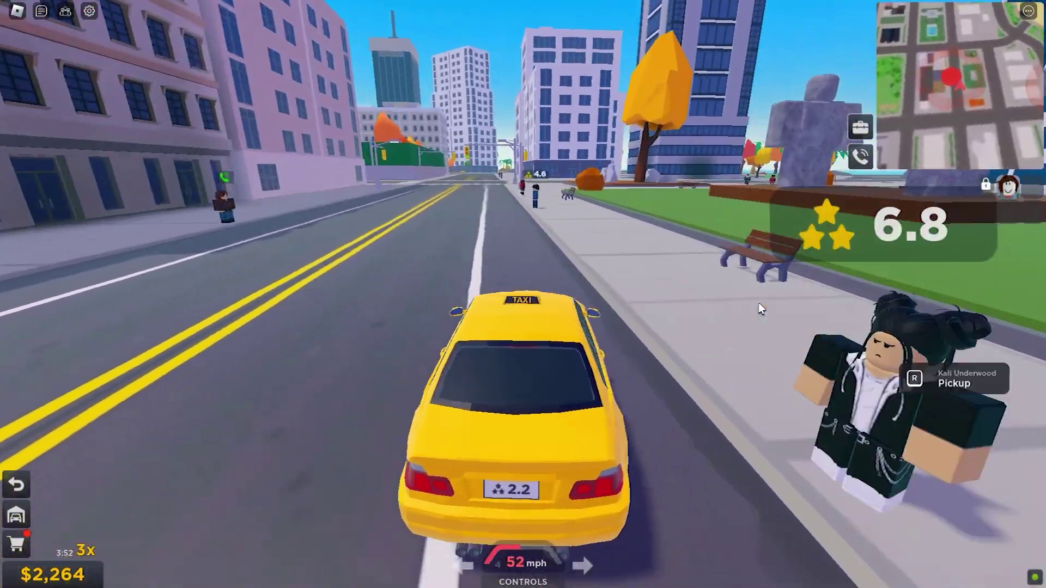
pyautogui.press('a')
pyautogui.press('s')
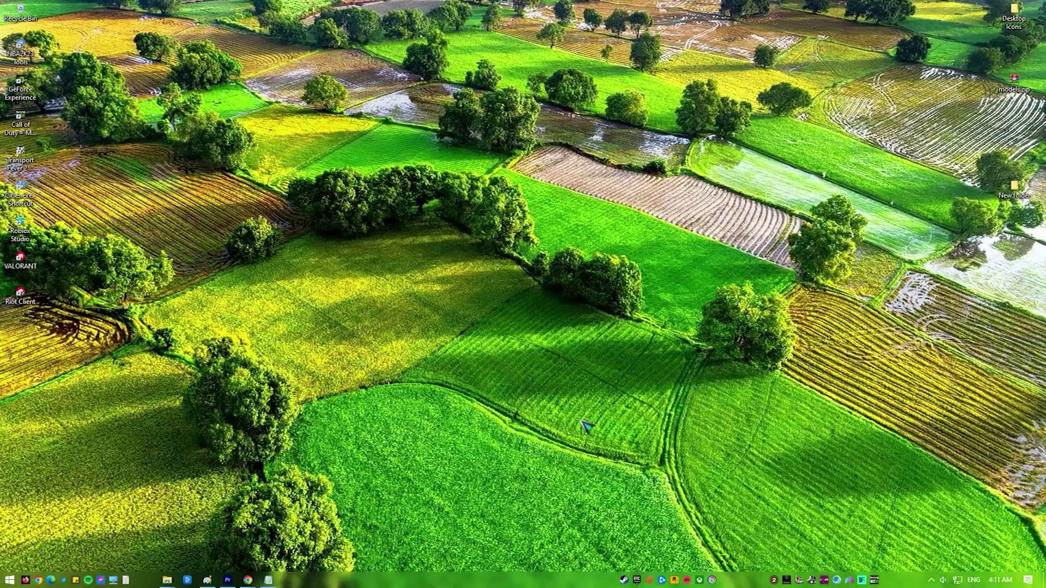
pyautogui.press('super+r')
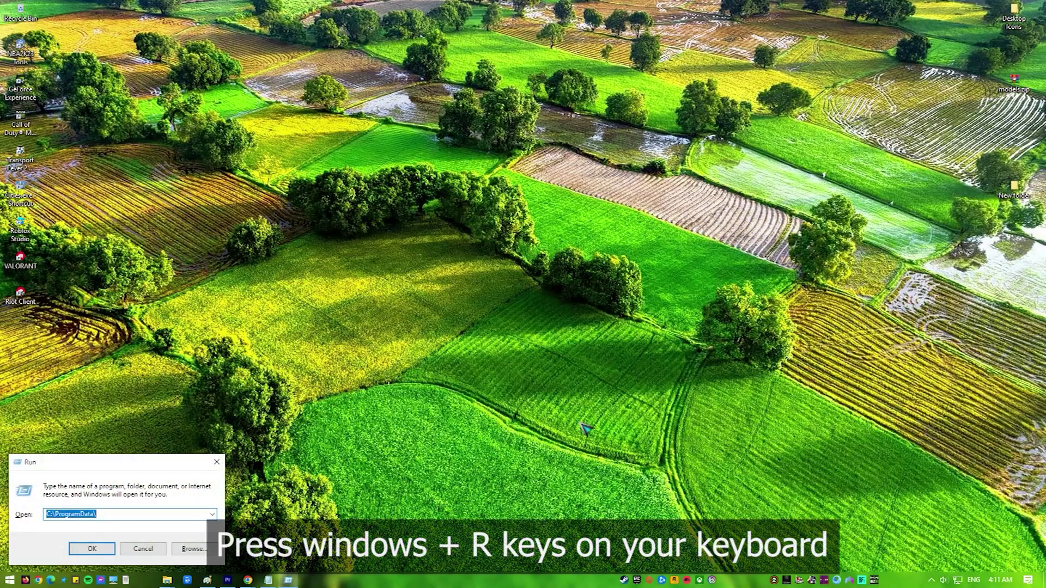
# Open %localappdata%\Roblox\logs and permanently delete all six log files.
pyautogui.write('%localappdata%\\Roblox\\logs')
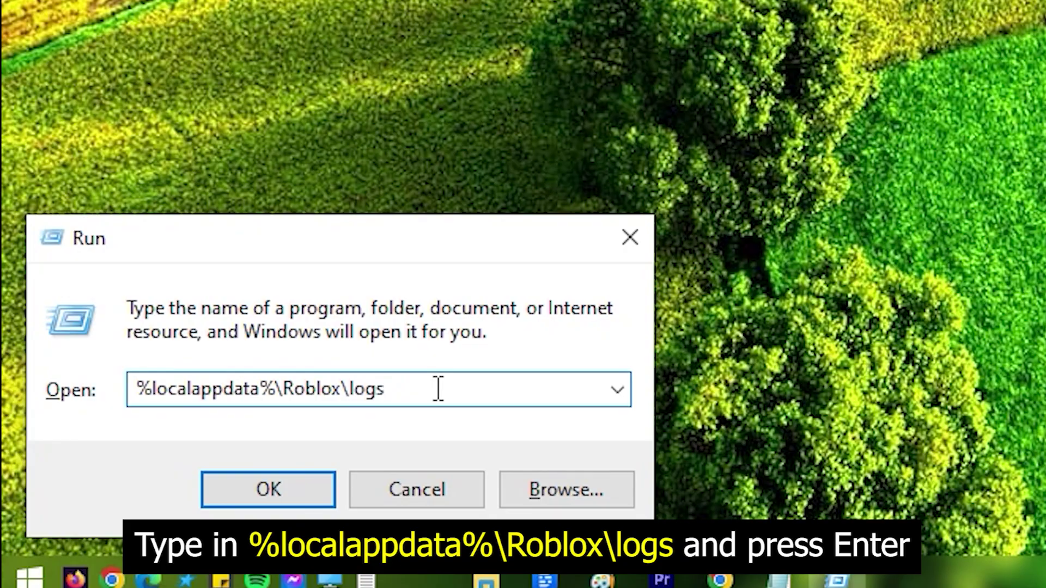
pyautogui.click(290, 505)
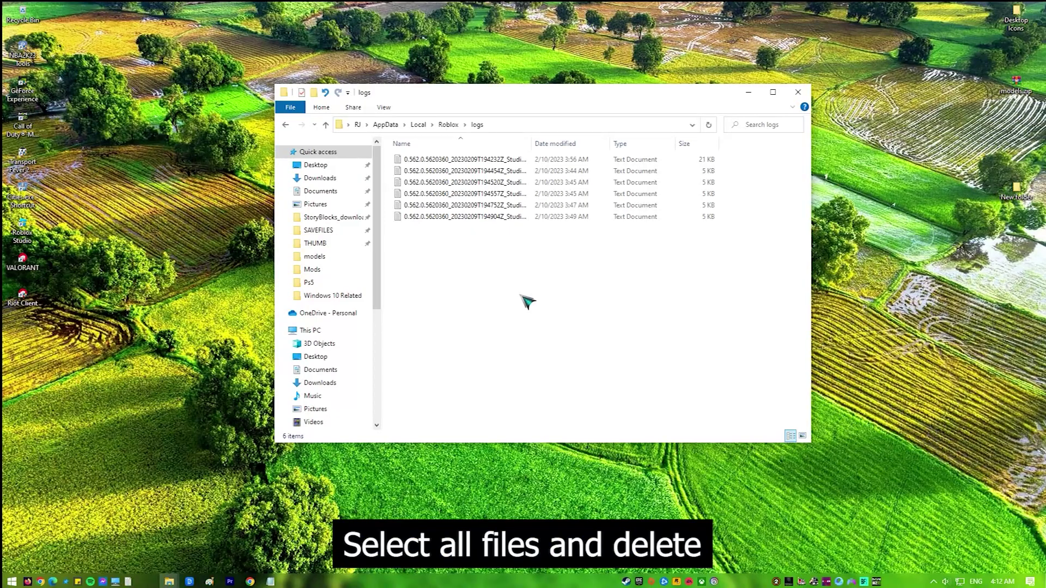
pyautogui.hotkey('ctrl', 'a')
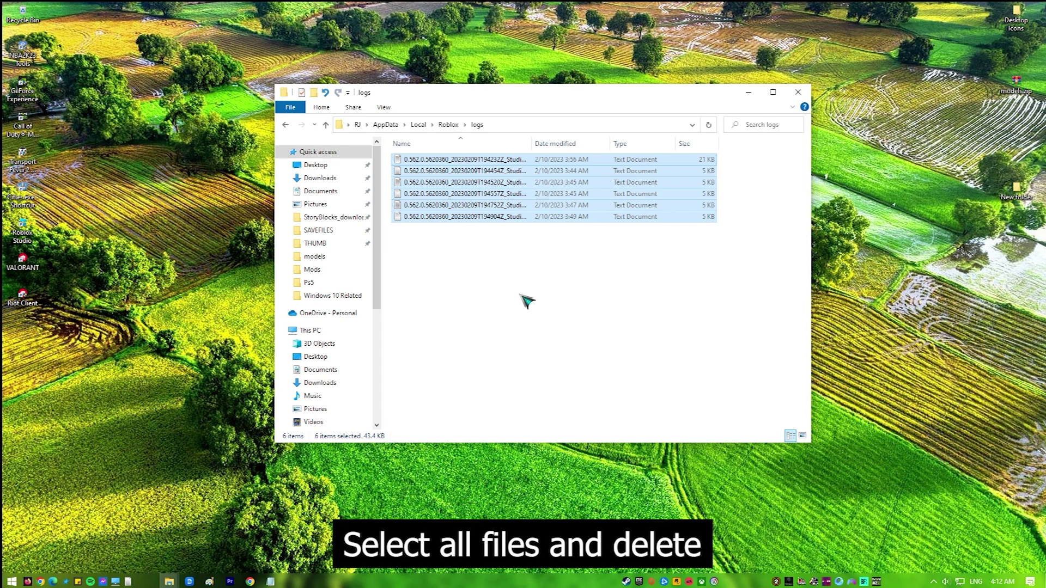
pyautogui.hotkey('shift', 'Delete')
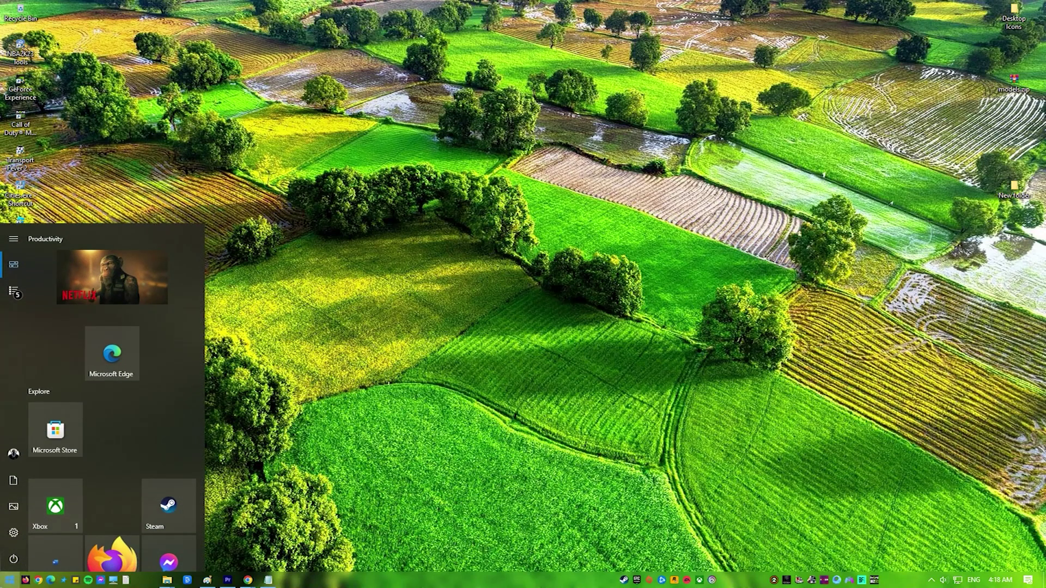
# Find Windows Update via a Start search for 'update' and run a fresh update check.
pyautogui.write('update')
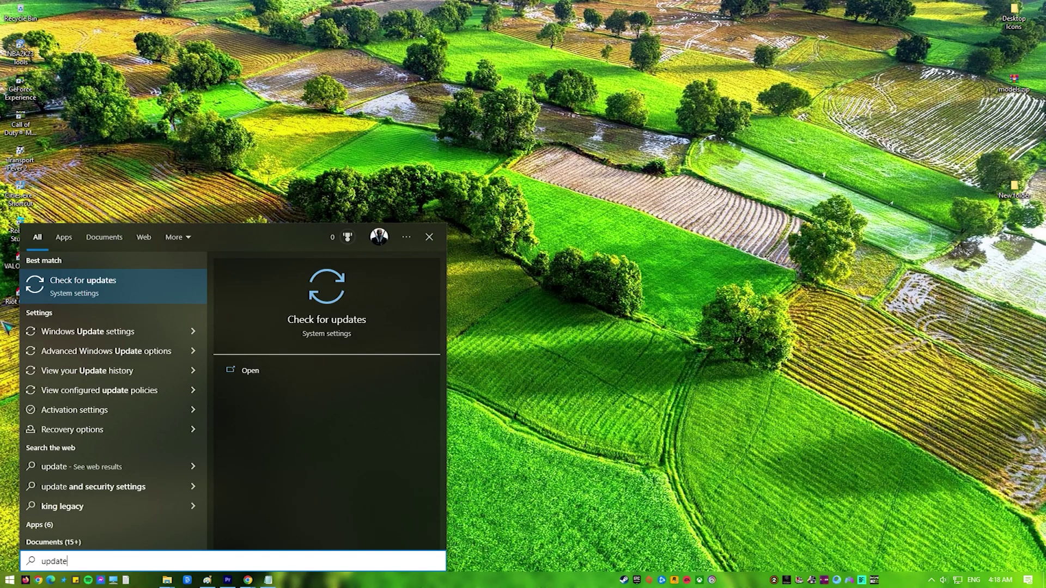
pyautogui.click(117, 289)
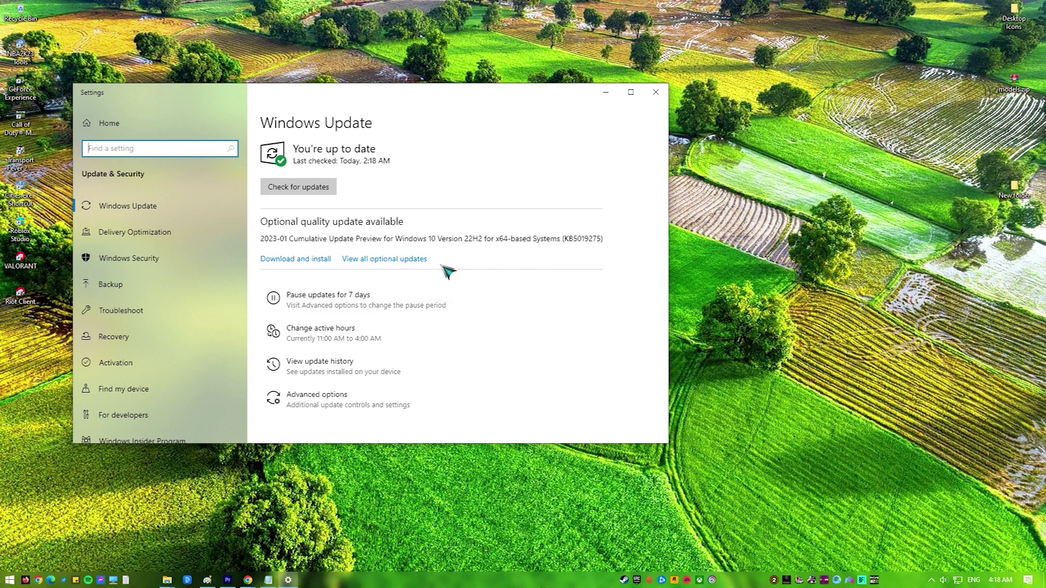
pyautogui.click(330, 190)
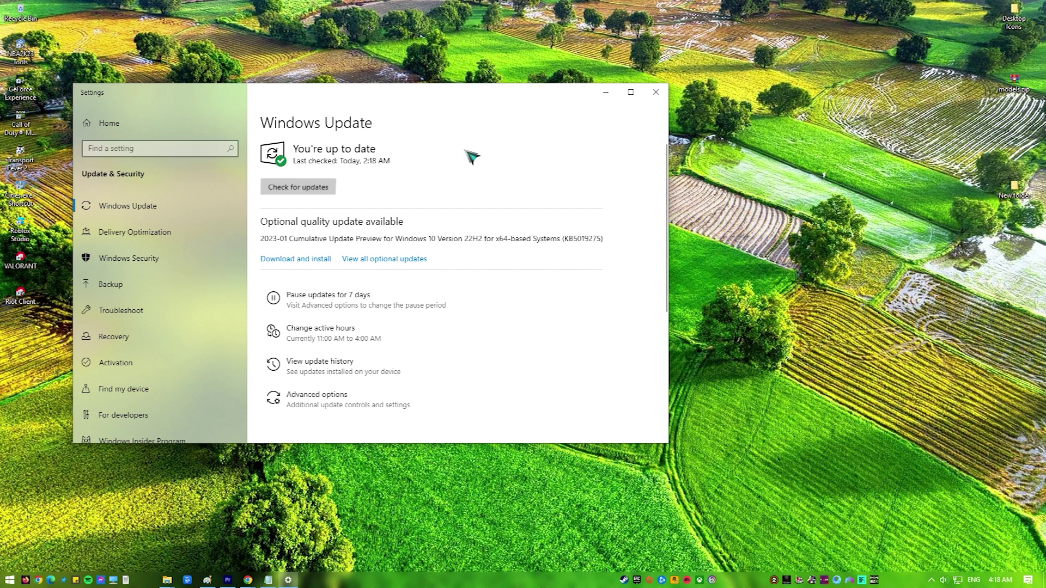